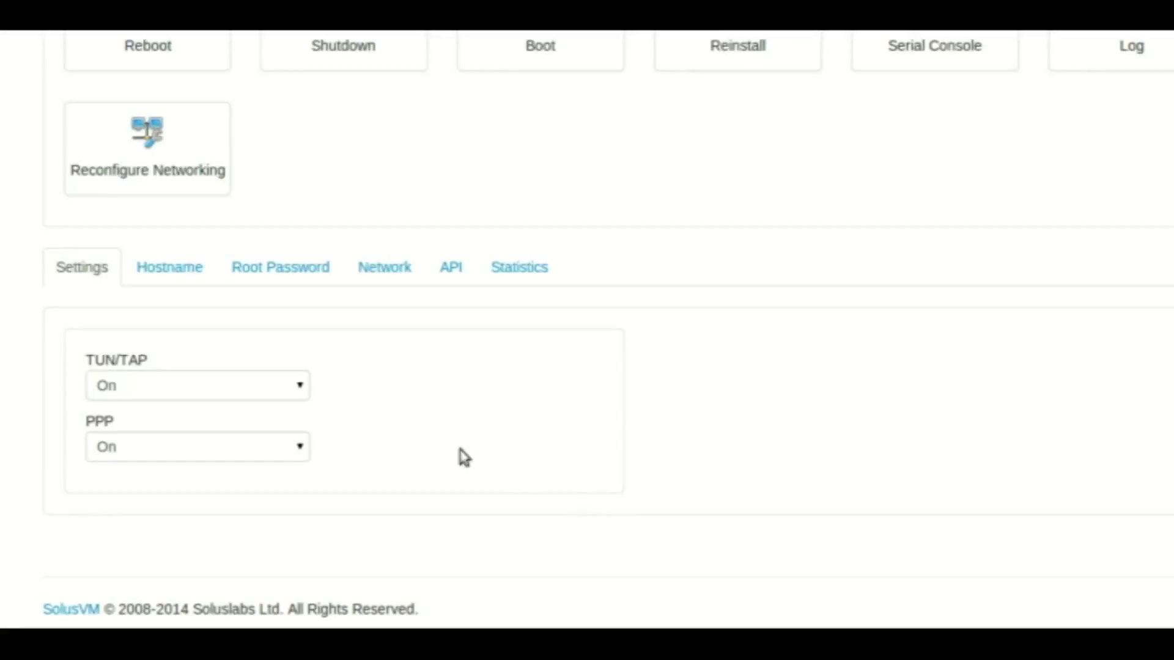
Step: Review the TUN/TAP choices, then reinstall the VPS with Debian 7 (32 bit) and confirm
left_click(300, 386)
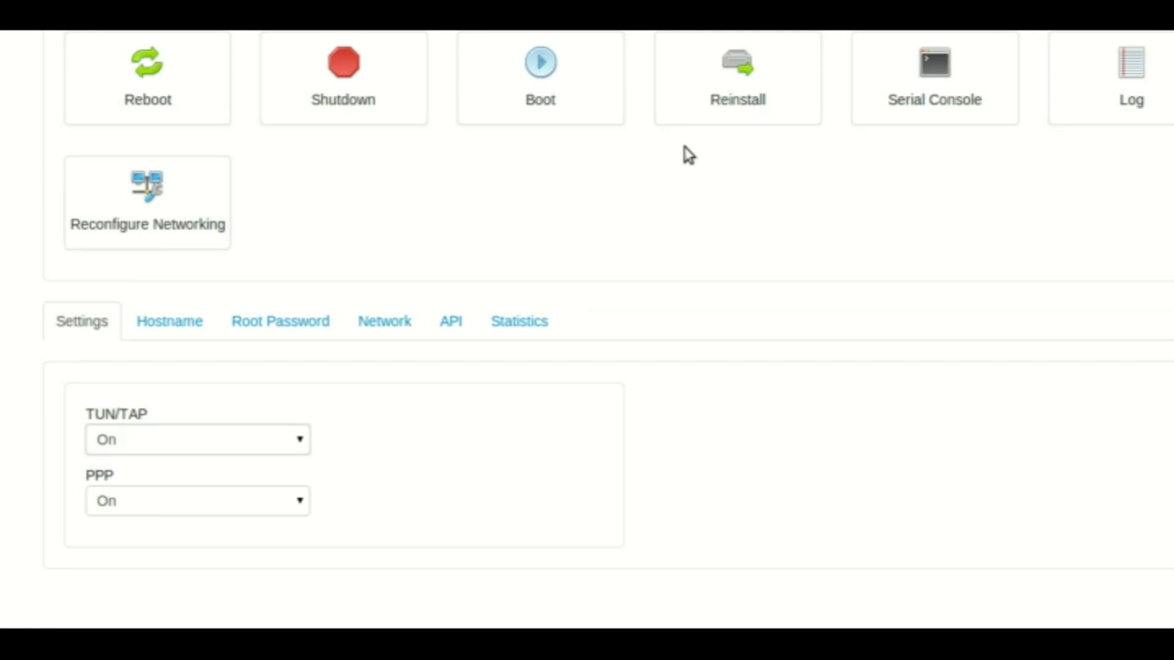
left_click(684, 147)
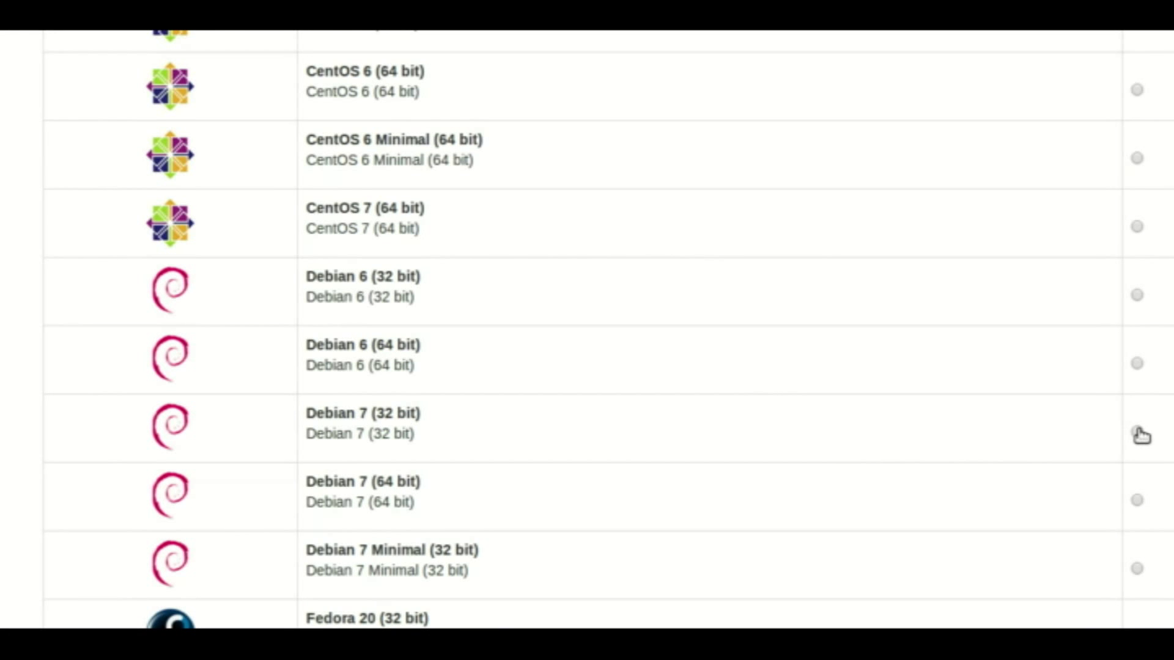
left_click(1138, 432)
scroll(422, 444, "down", 3)
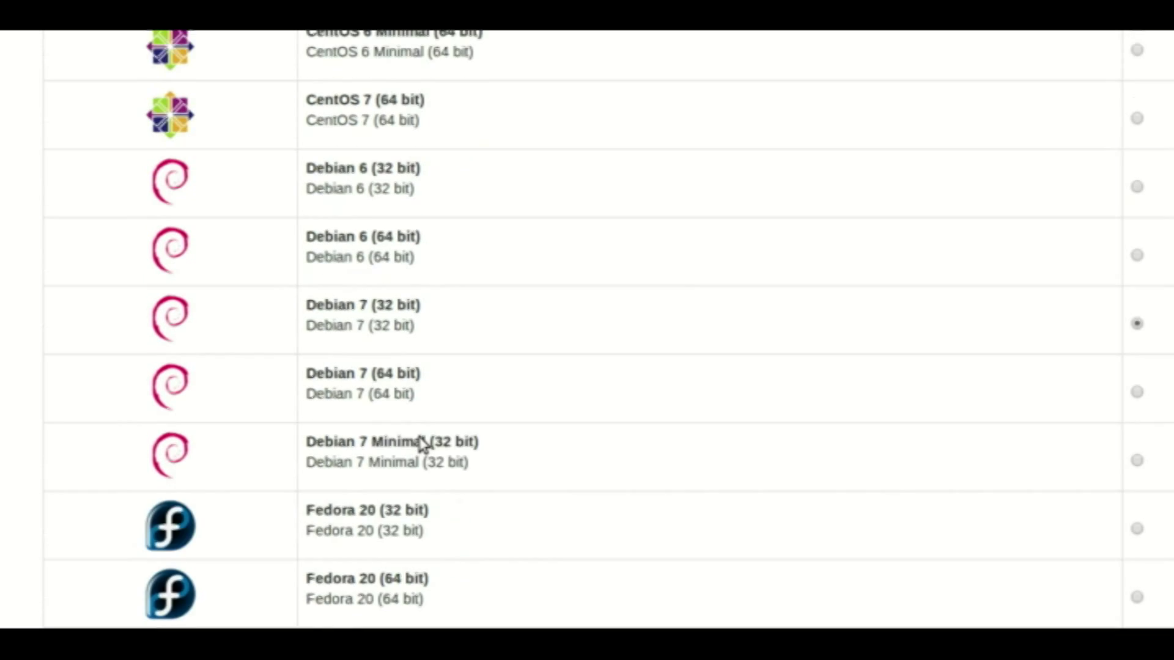
scroll(422, 443, "down", 3)
scroll(423, 444, "down", 3)
scroll(423, 445, "down", 5)
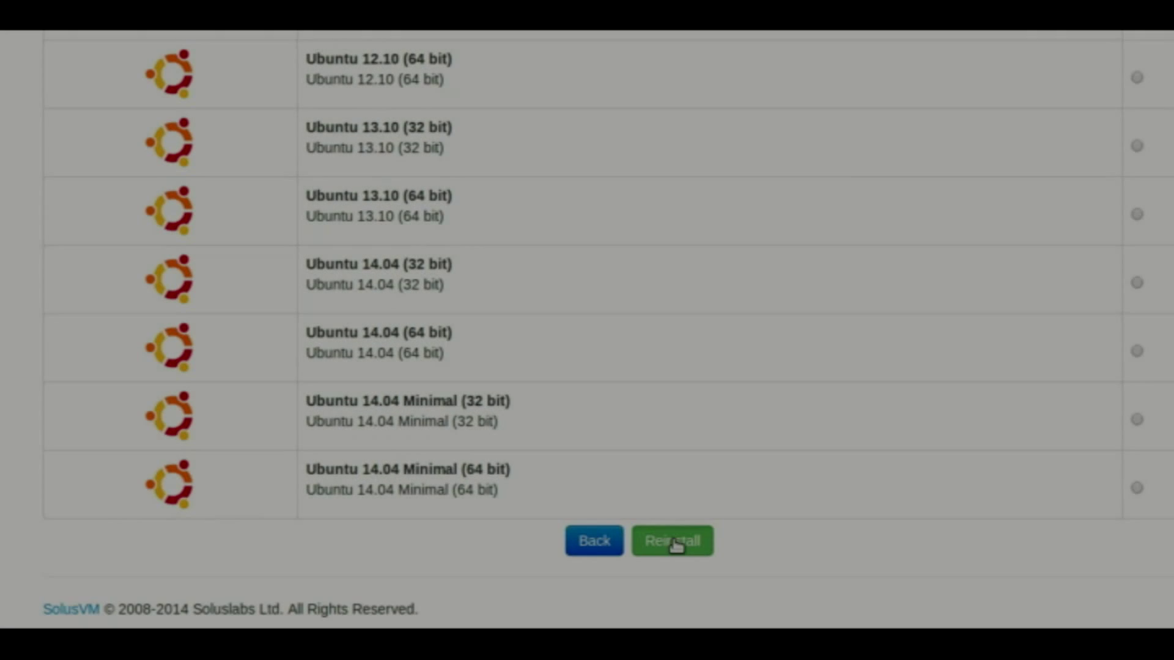
left_click(672, 541)
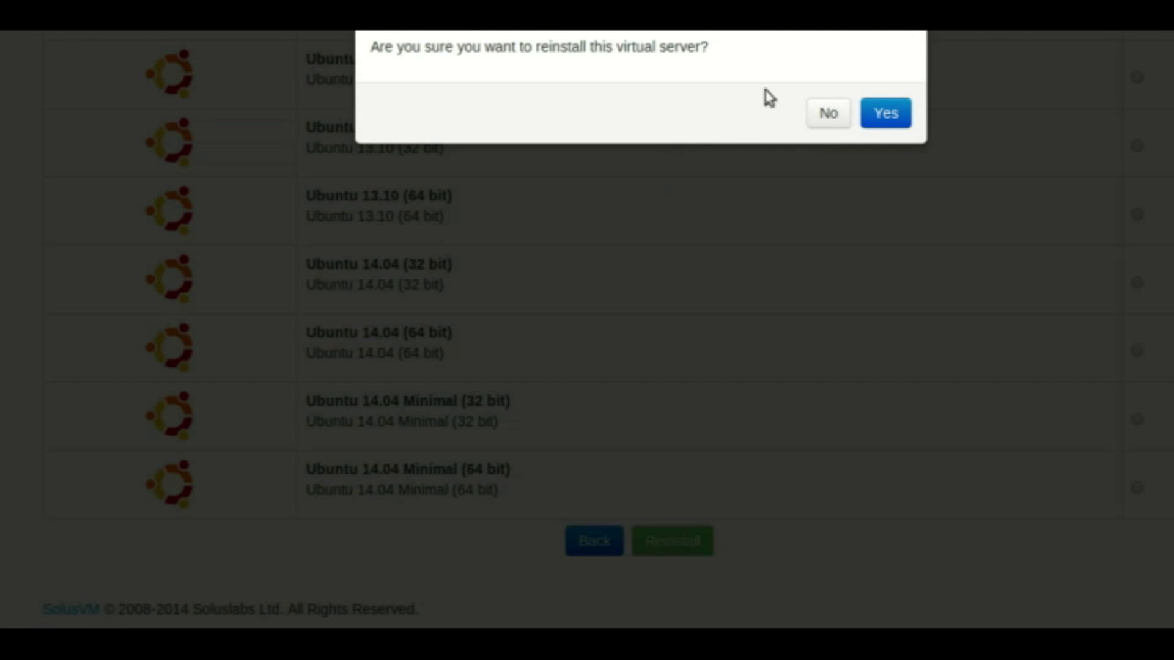
left_click(882, 113)
left_click(883, 114)
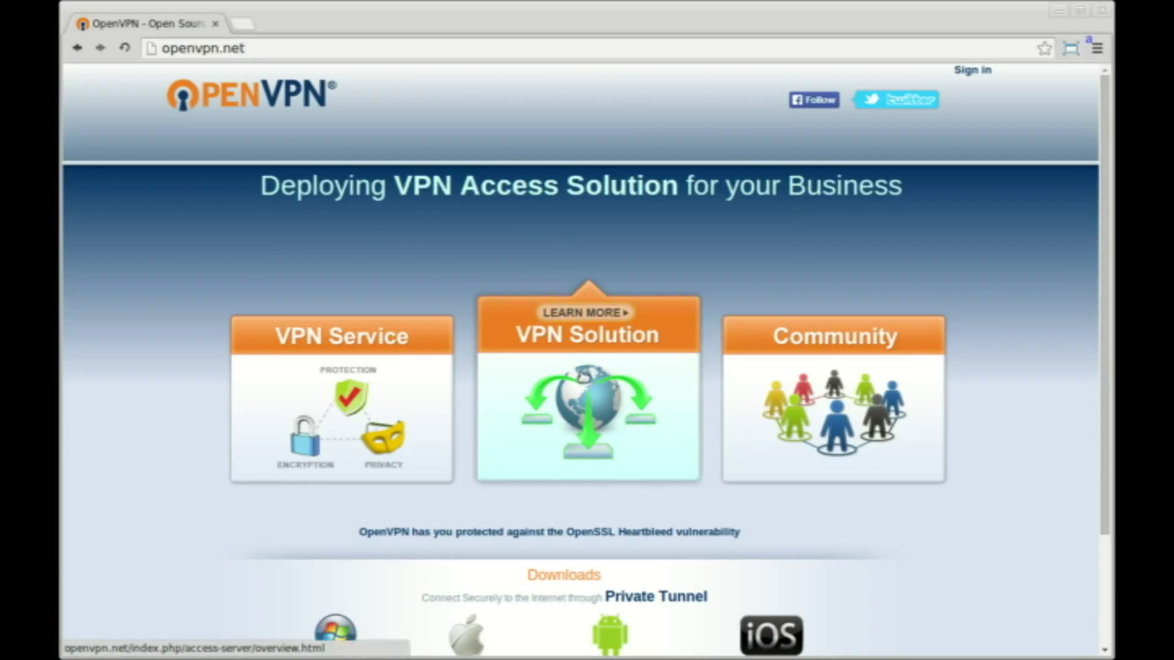
Step: Go from VPN Solution to Access Server Software Packages and select the Debian downloads
left_click(581, 404)
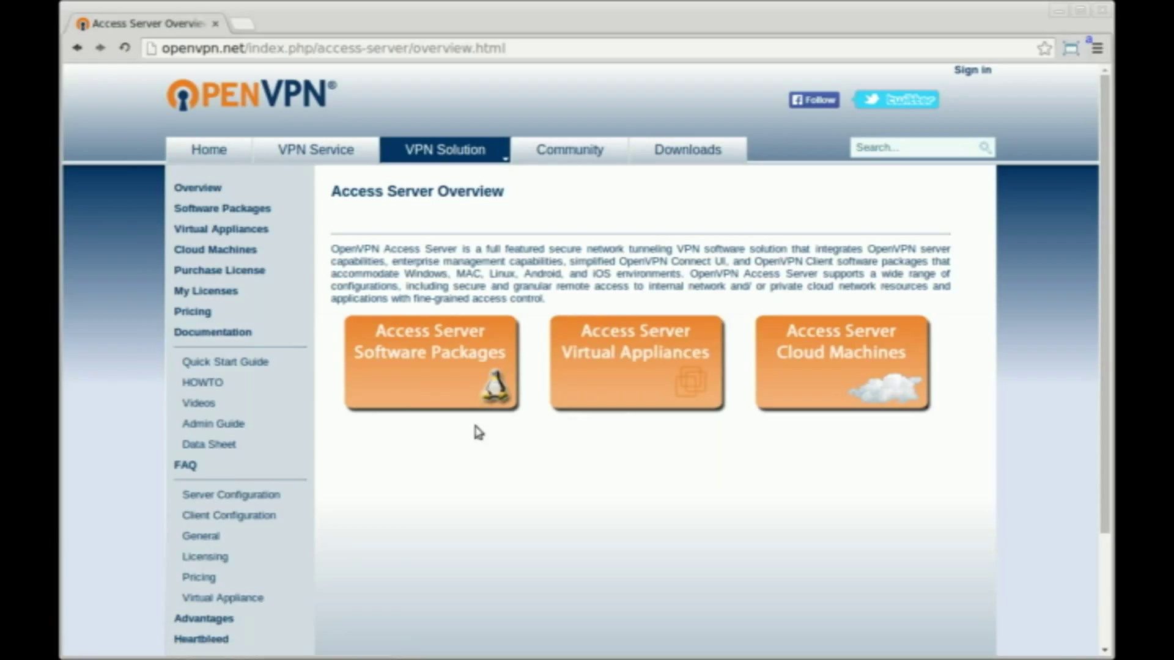
left_click(435, 366)
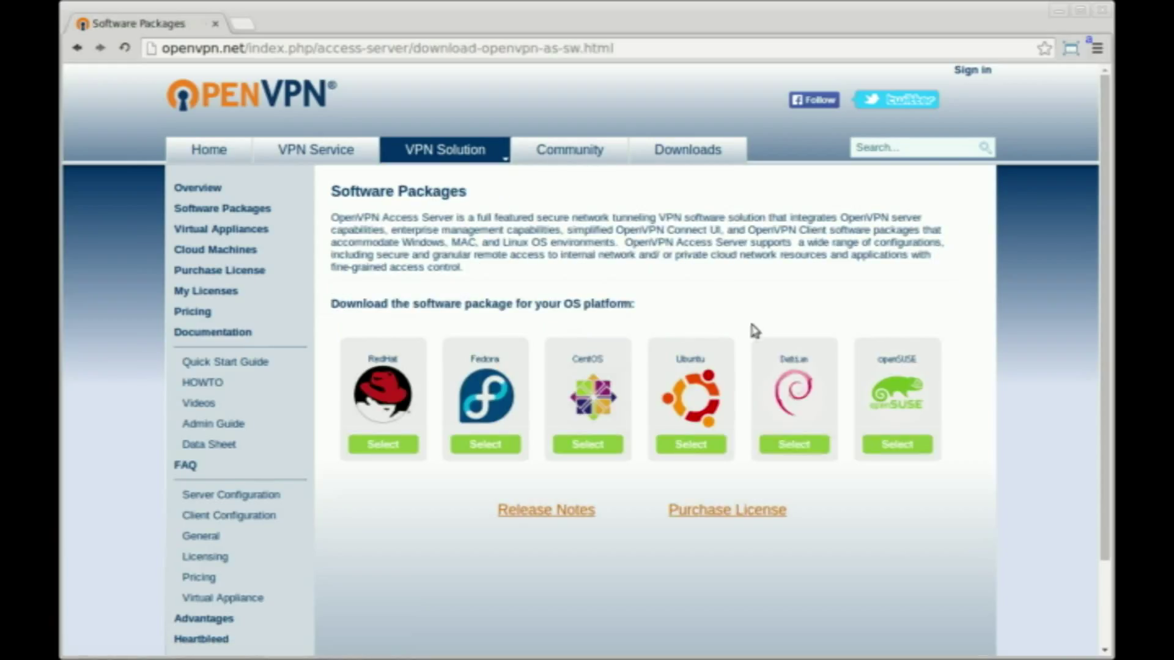
left_click(789, 415)
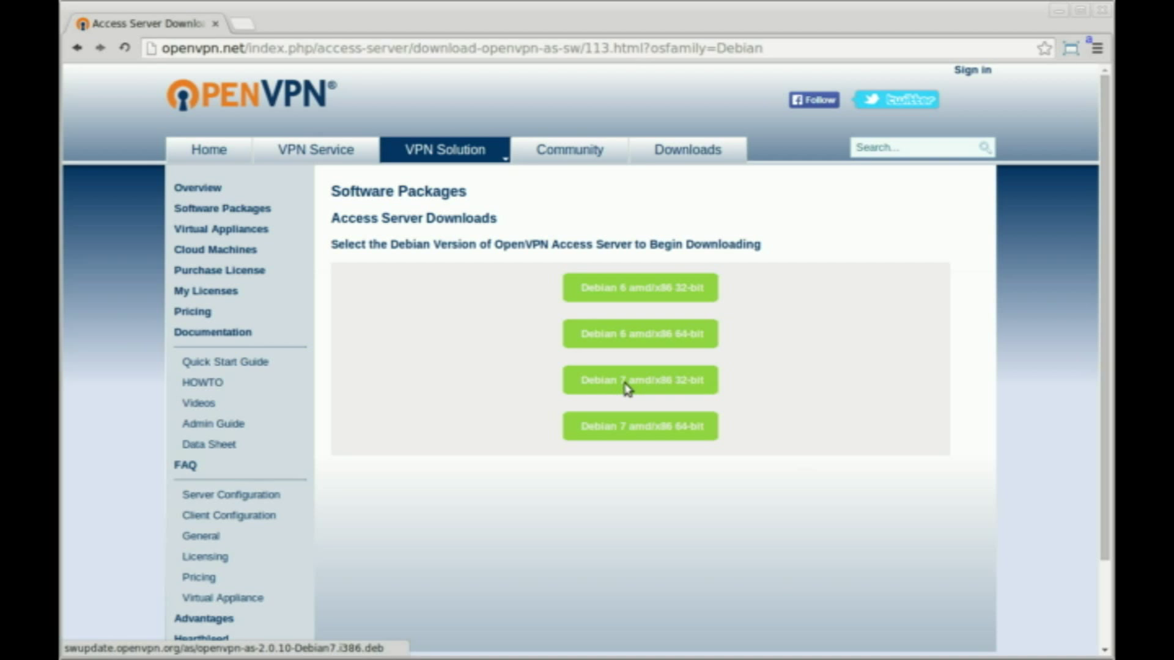
type("h ")
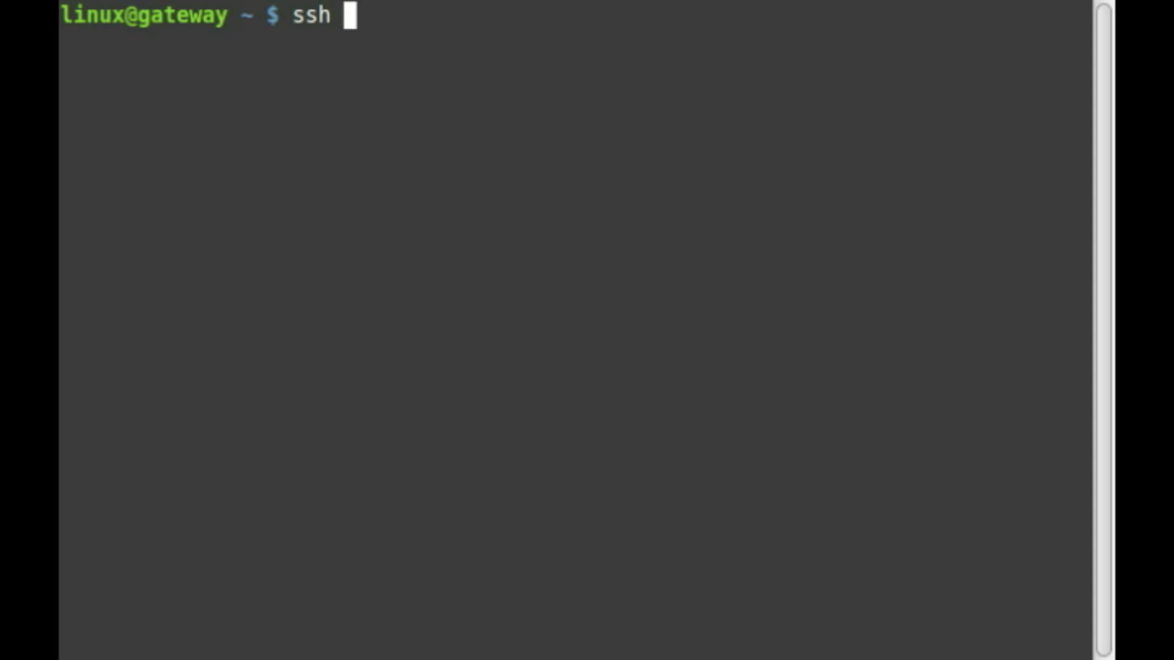
type("root@")
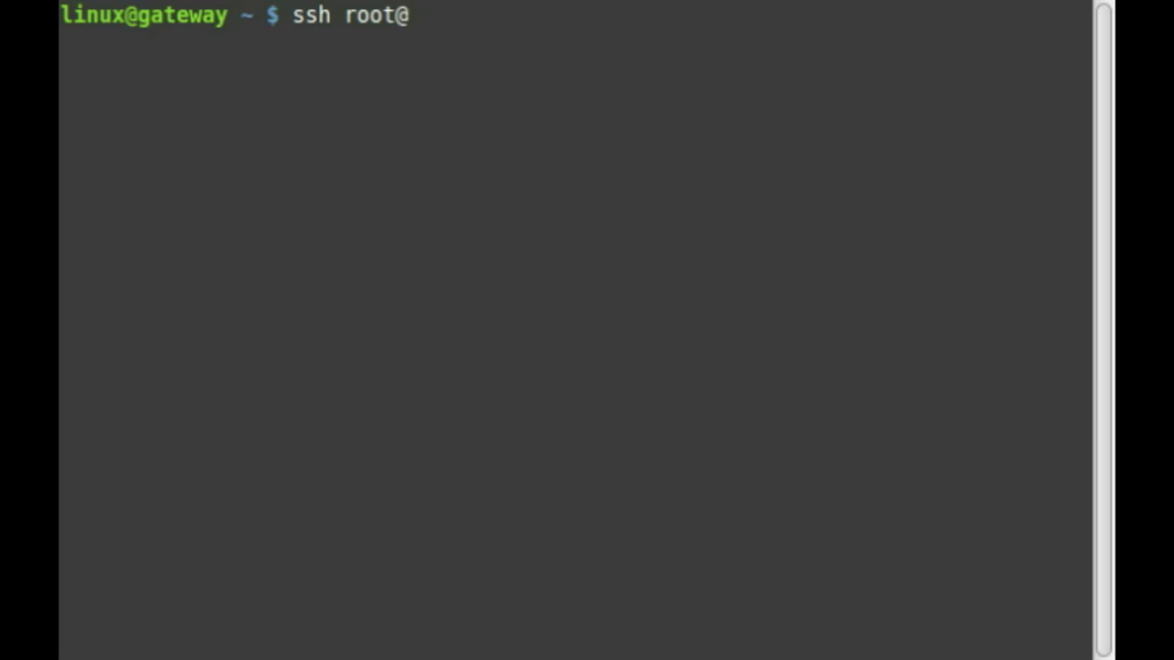
type("Your")
type("IP")
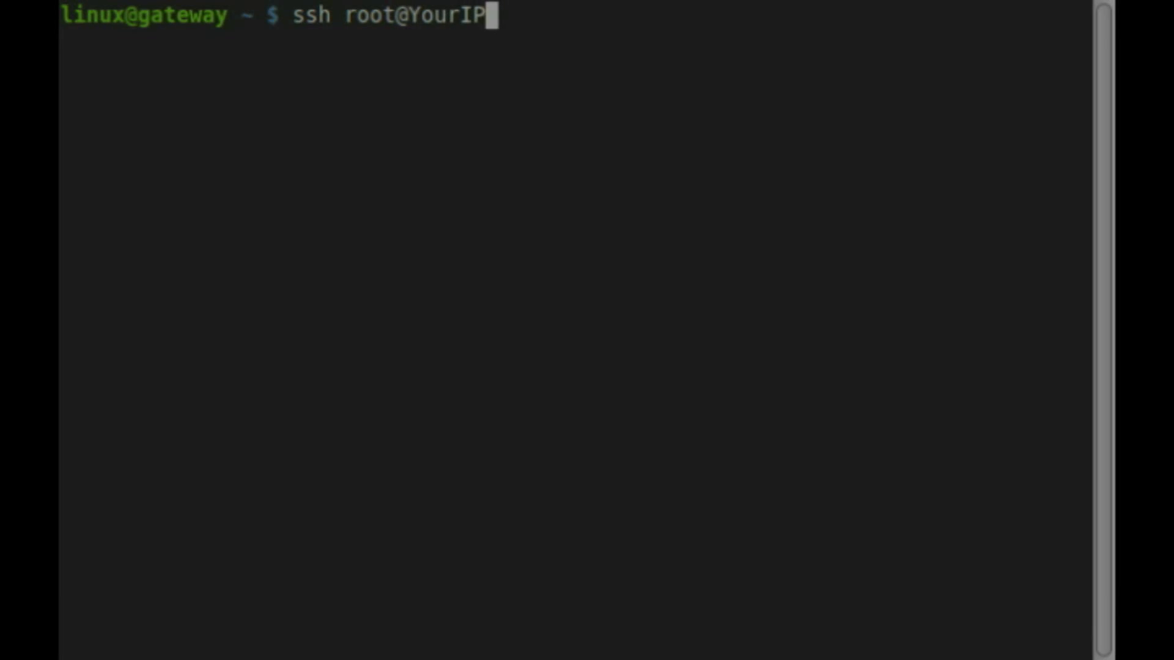
type("wget")
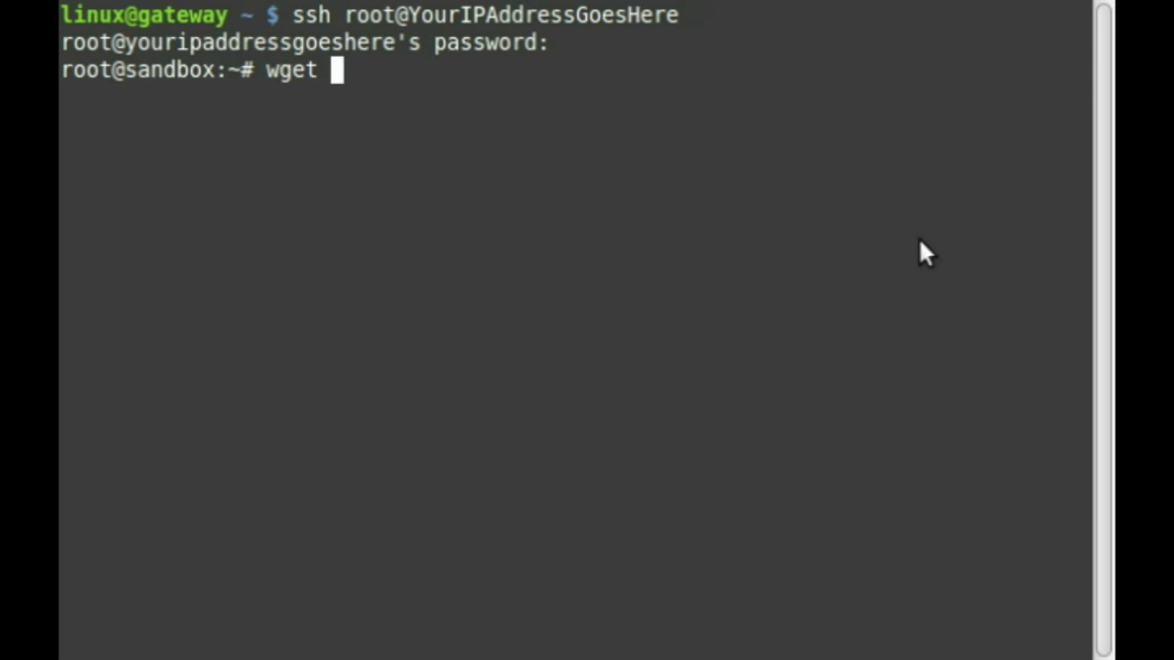
Step: As root, wget the openvpn-as-2.0.10-Debian7.i386.deb package onto the server
type("http://swupdate.openvpn.org/as/openvpn-as-2.0.10-Debian7.i386.deb")
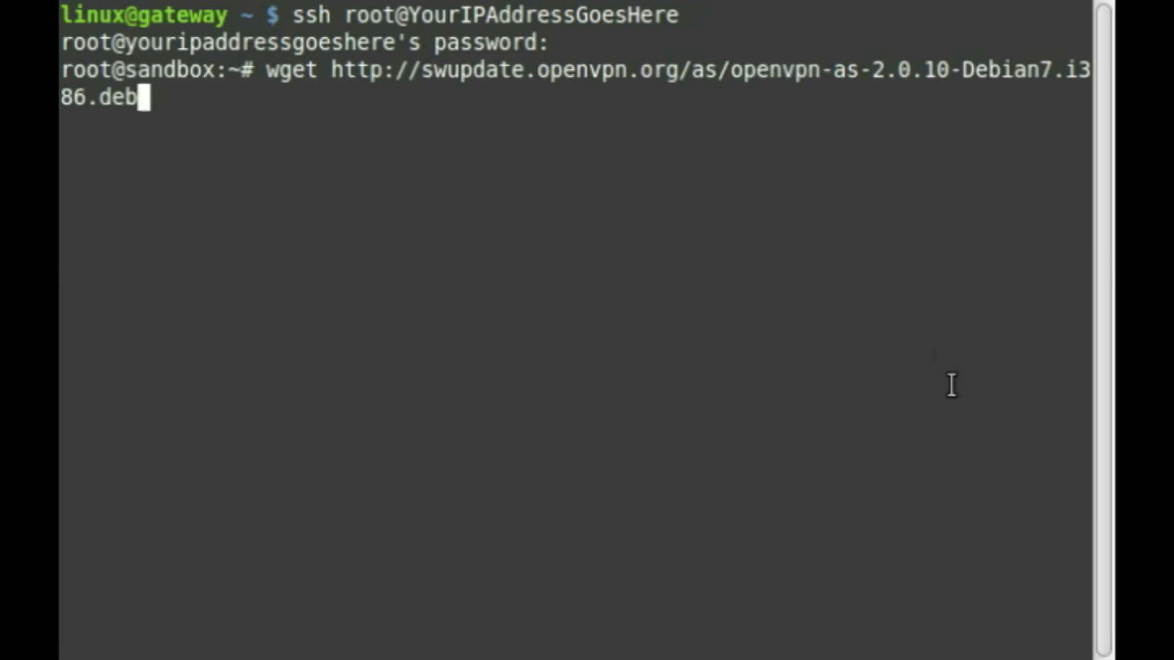
key("Return")
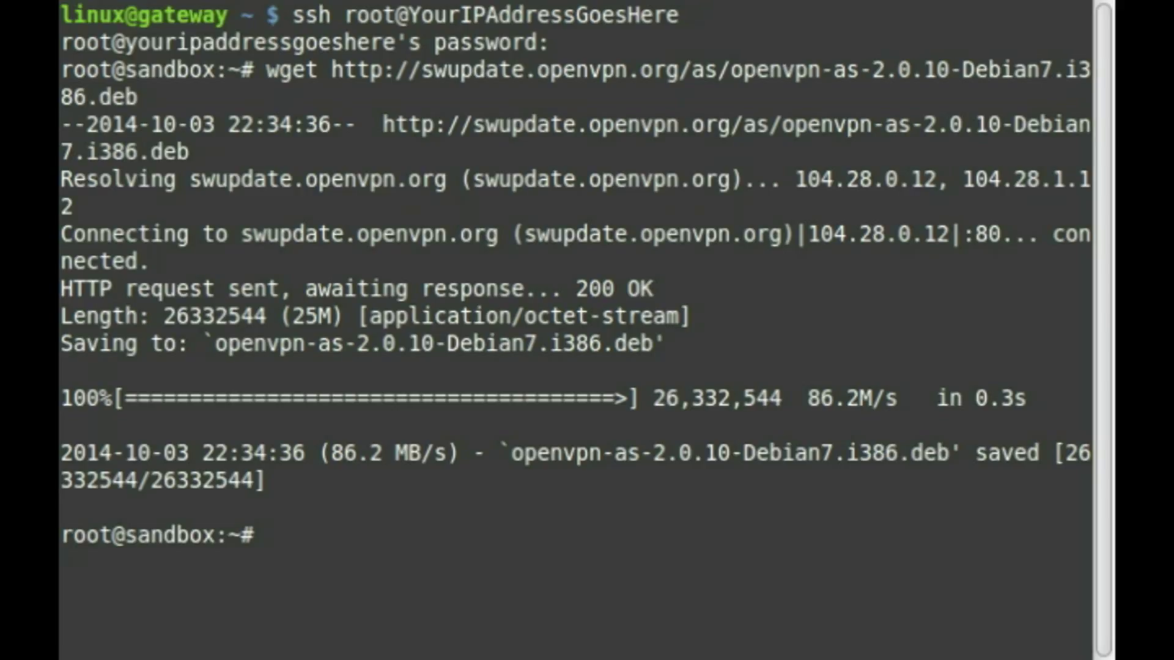
type("dpkg ")
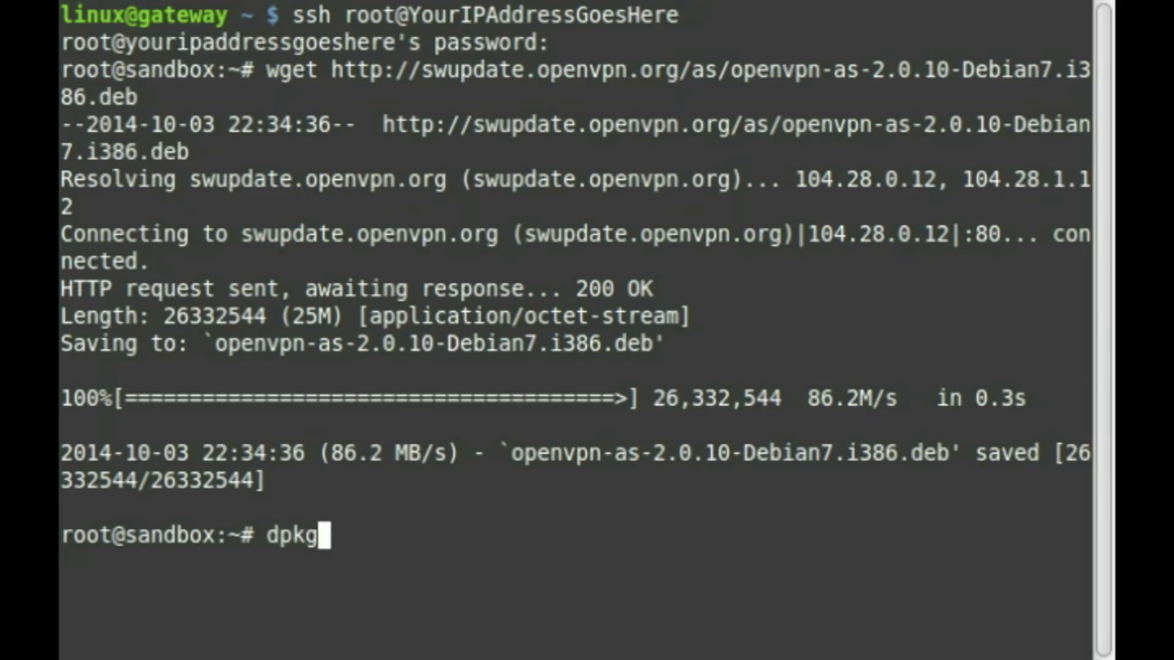
type("-i ")
type("openvpn")
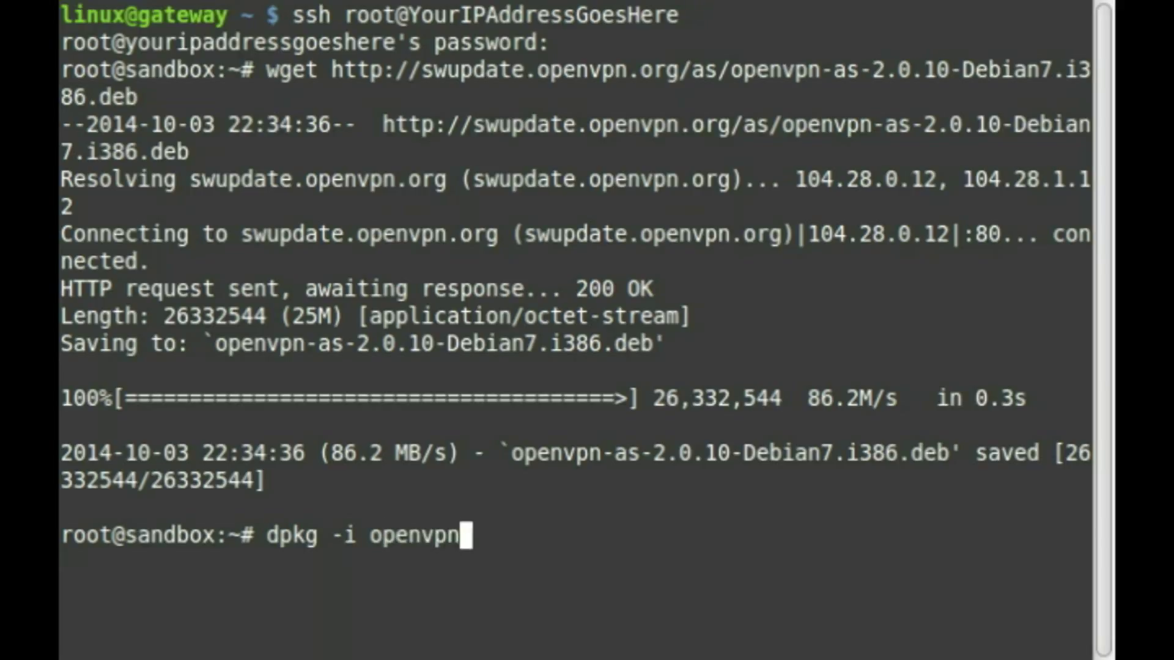
type("*")
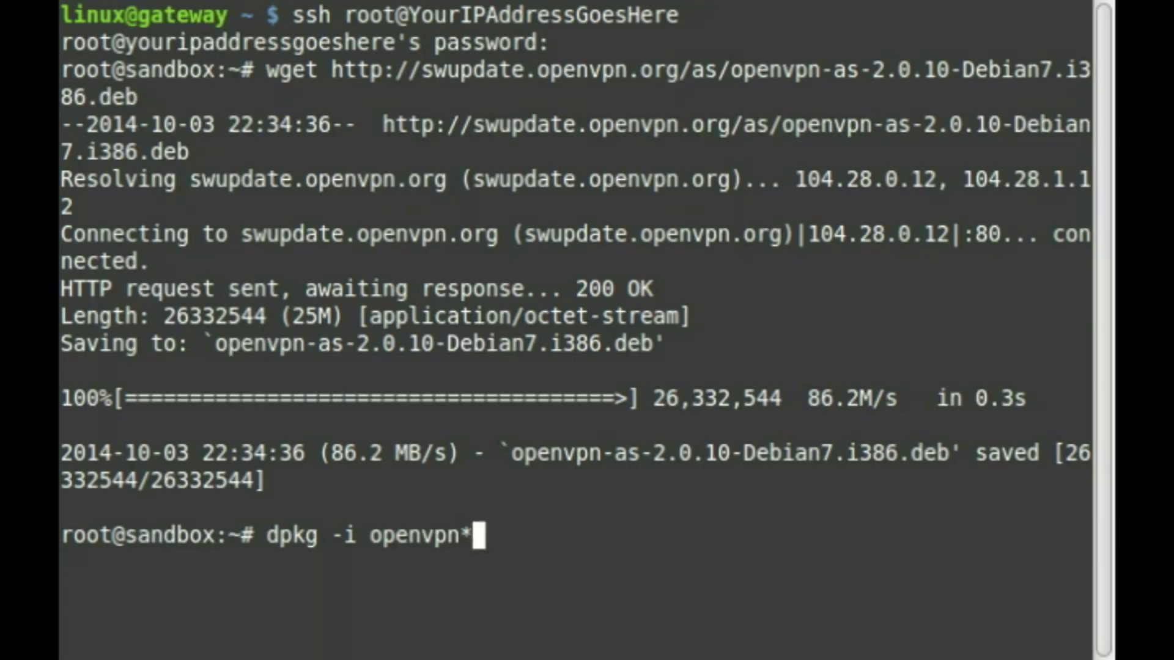
Step: Install the downloaded openvpn-as package with dpkg -i openvpn*
key("Return")
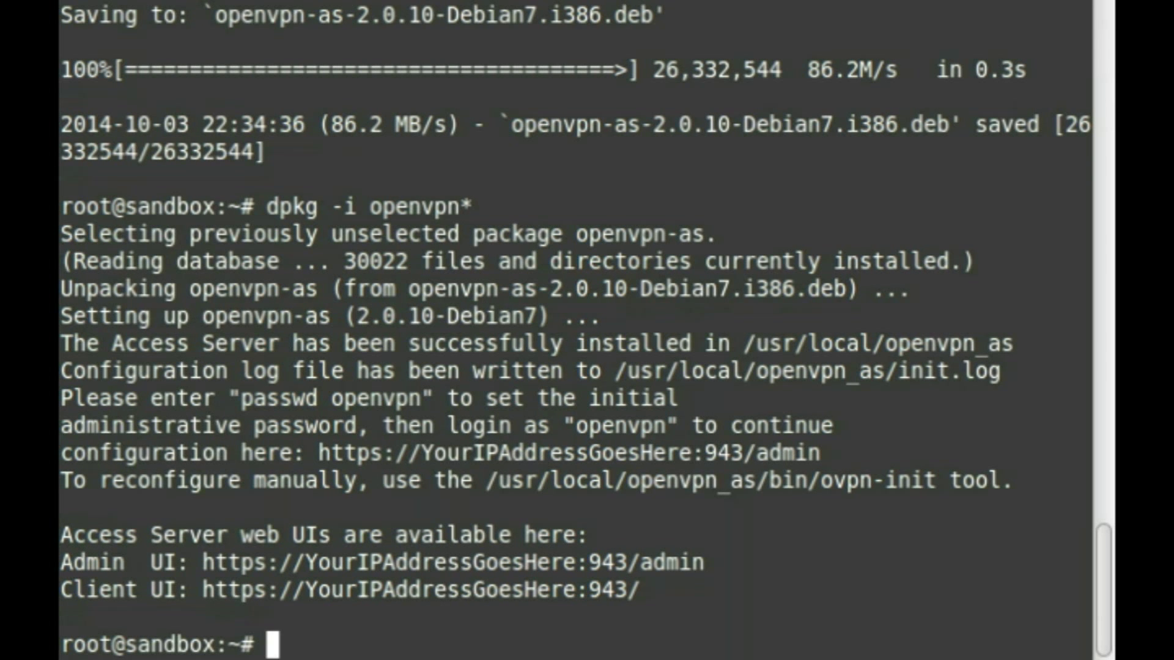
type("pass")
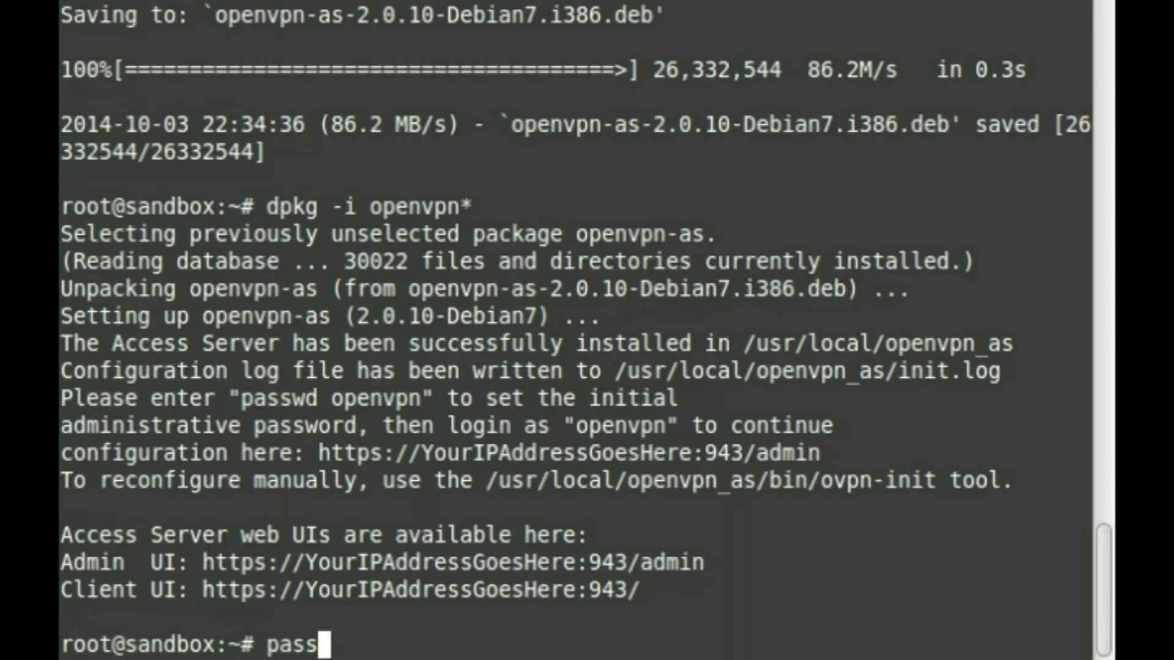
type("wd ")
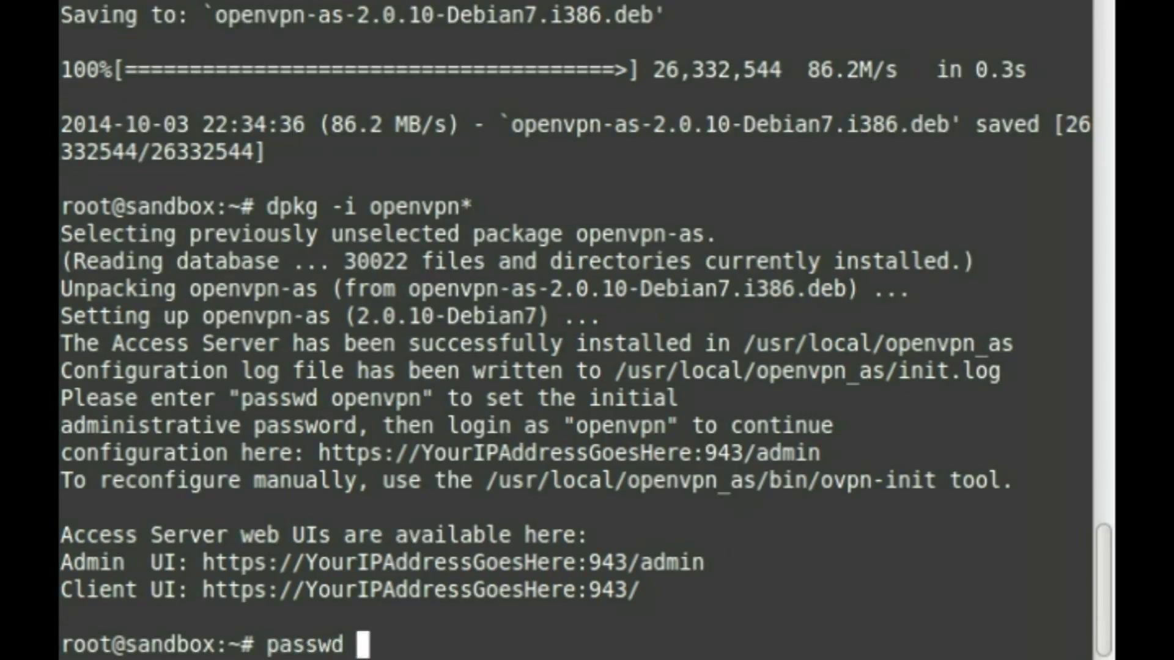
type("openvpn")
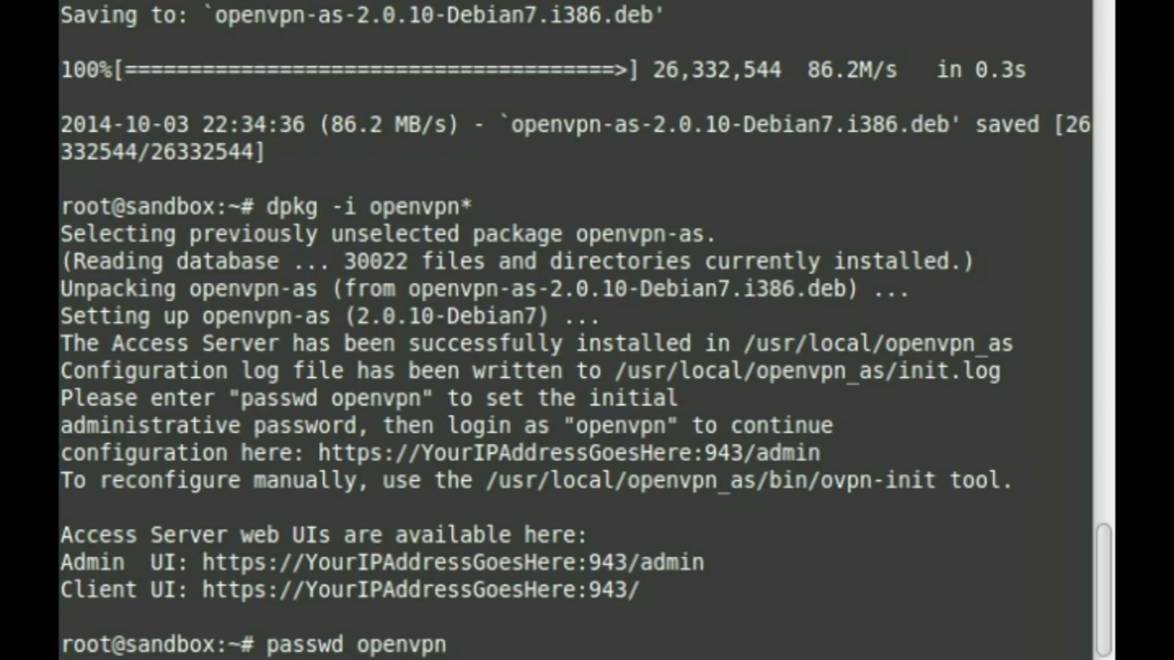
Step: Run passwd openvpn and enter the new password twice
key("Return")
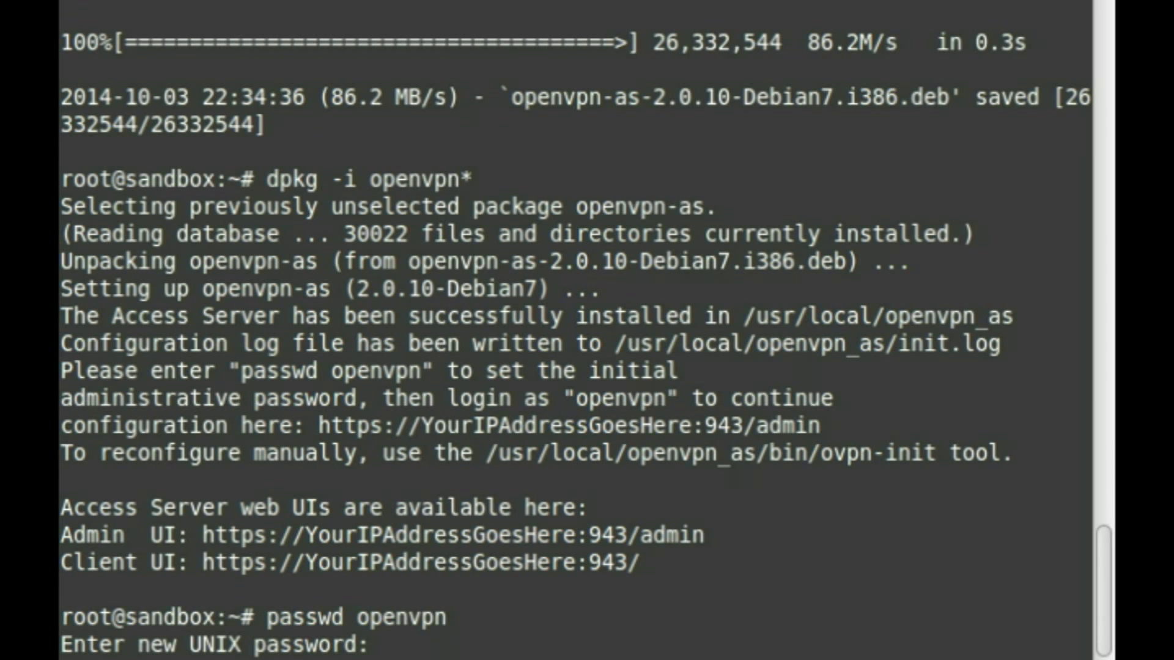
key("Return")
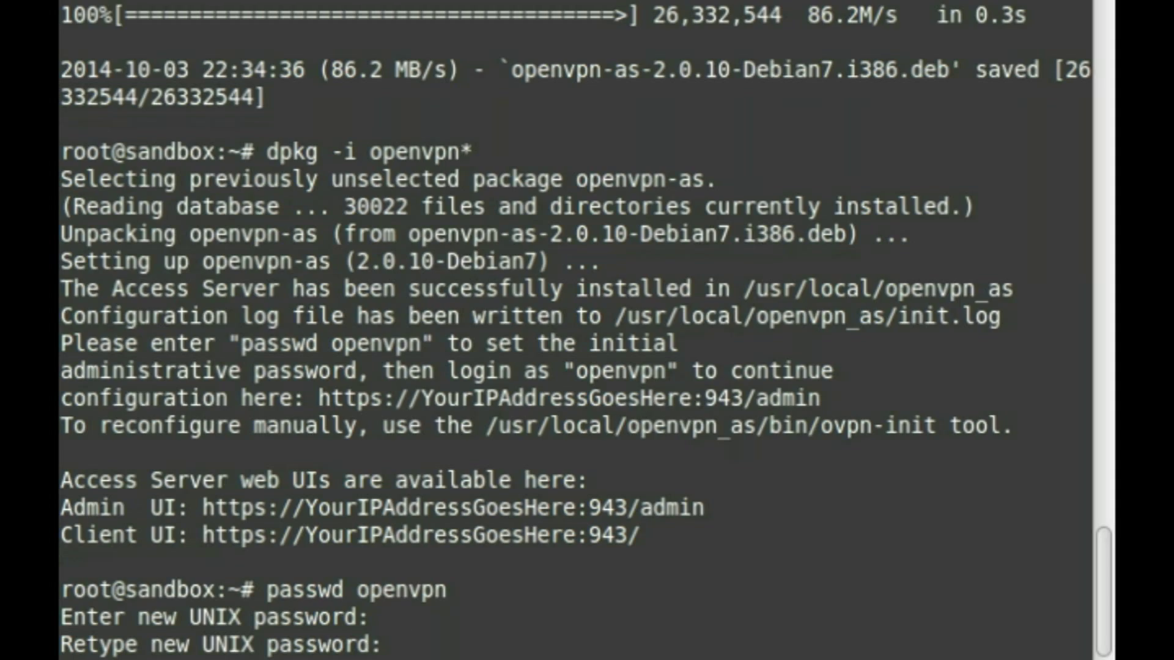
key("Return")
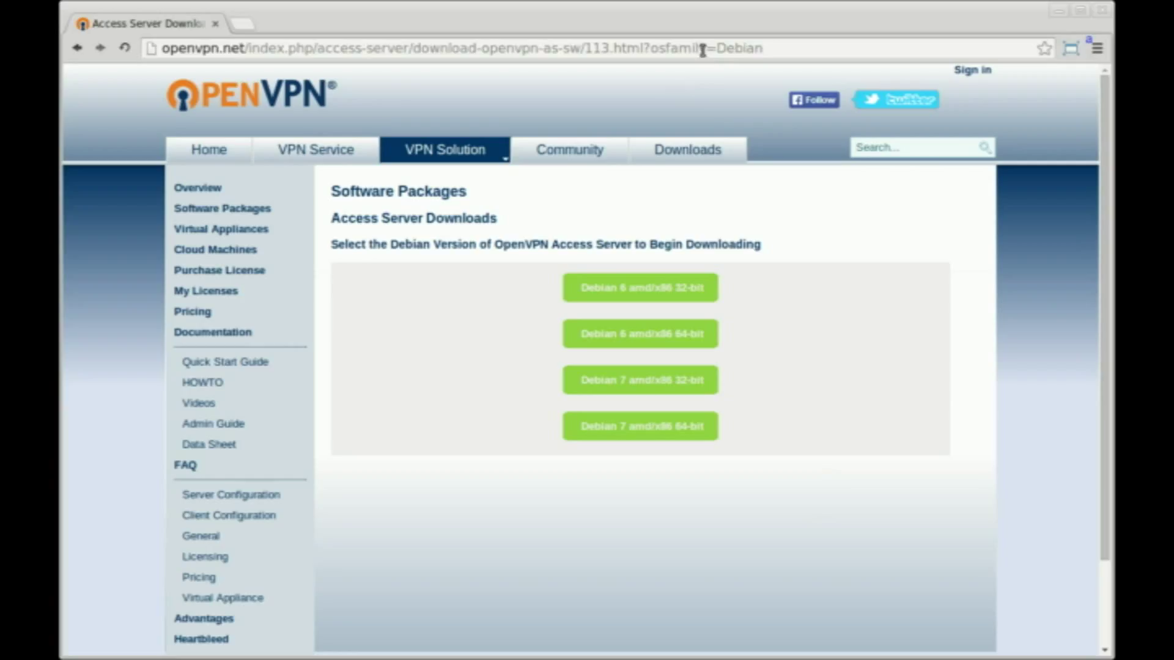
left_click(703, 49)
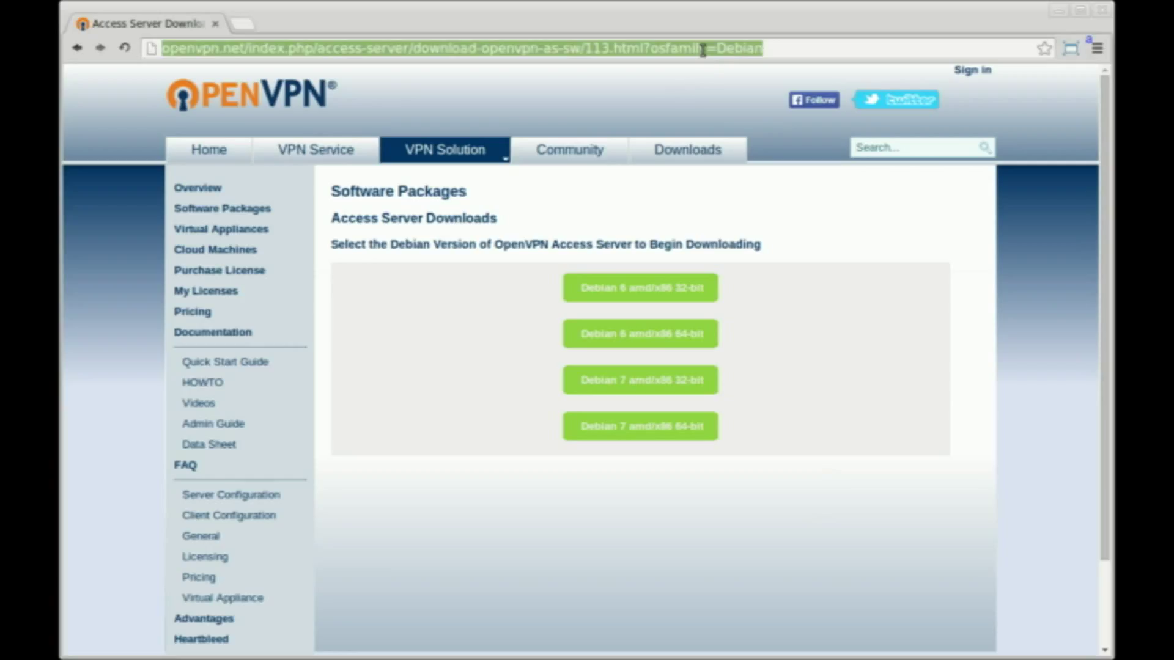
type("https://YourIPAddressGoesHere:943/admin")
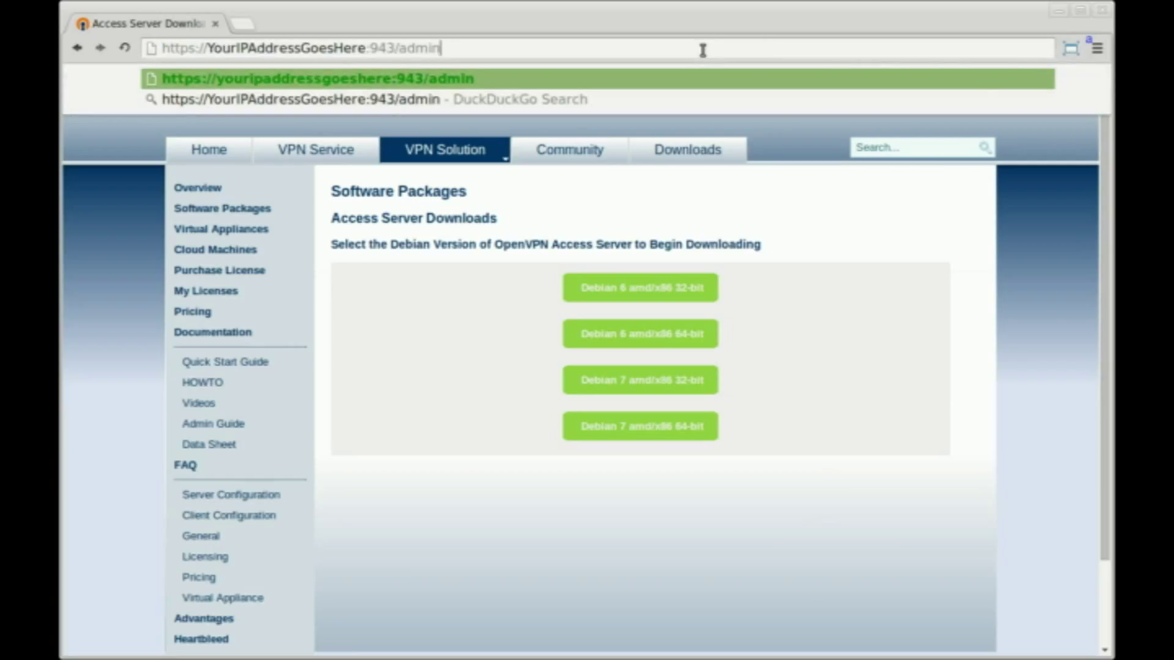
key("Return")
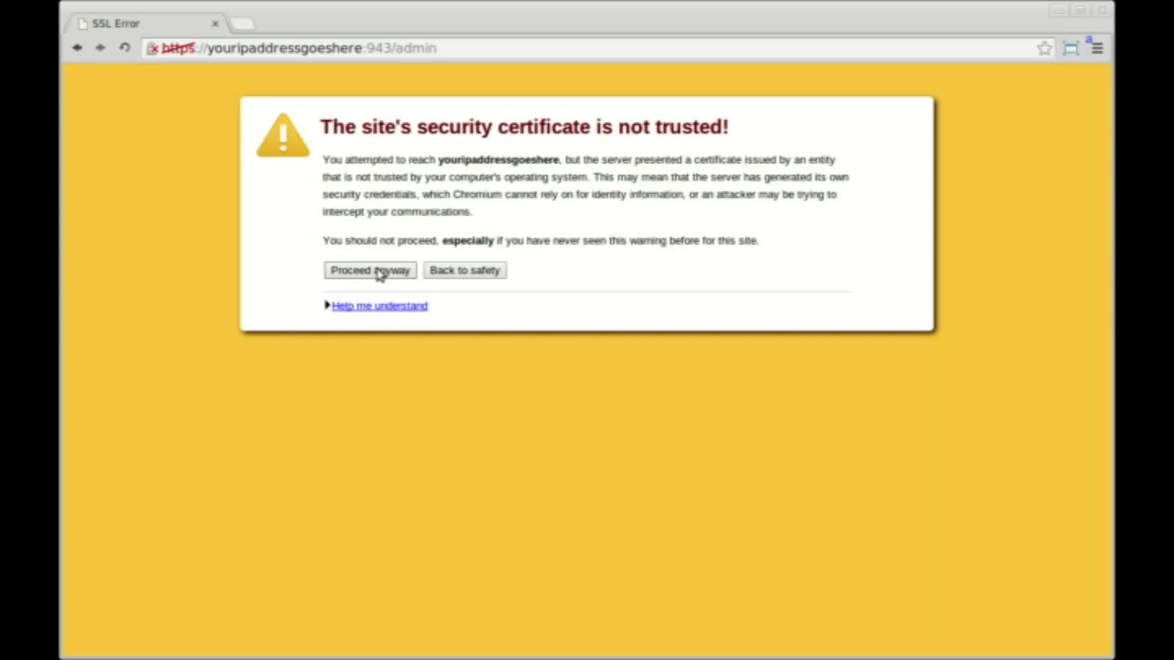
left_click(379, 274)
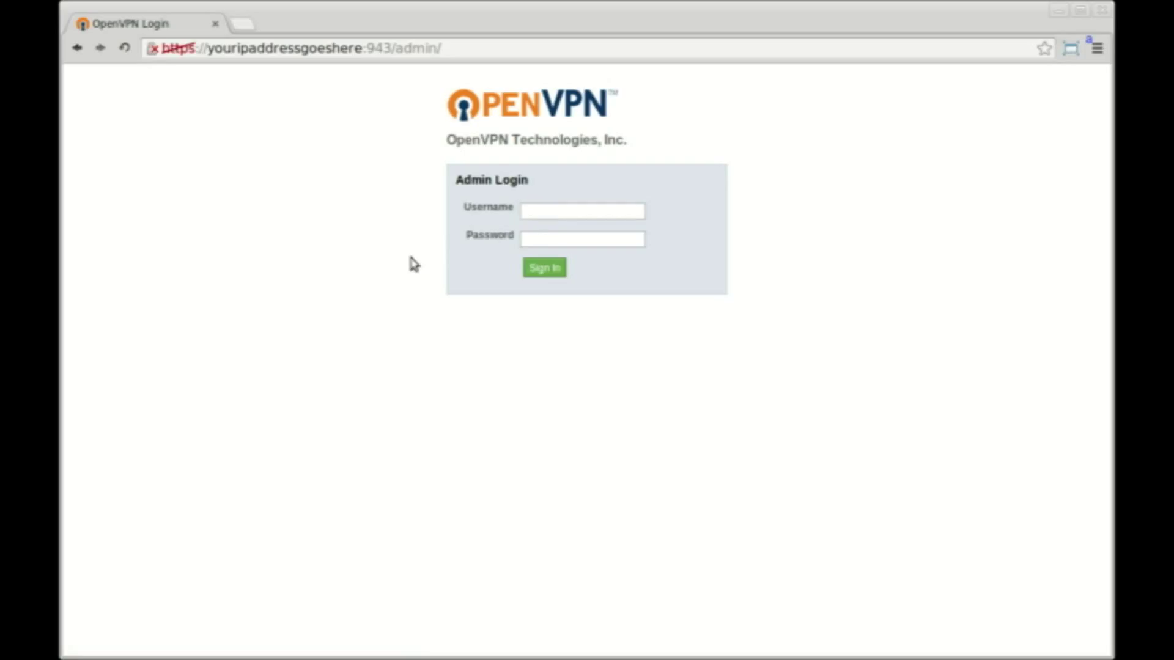
type("openvp")
type("n")
Step: Sign in as openvpn with its password and agree to the EULA
key("Tab")
type("passwo")
type("rd")
left_click(543, 268)
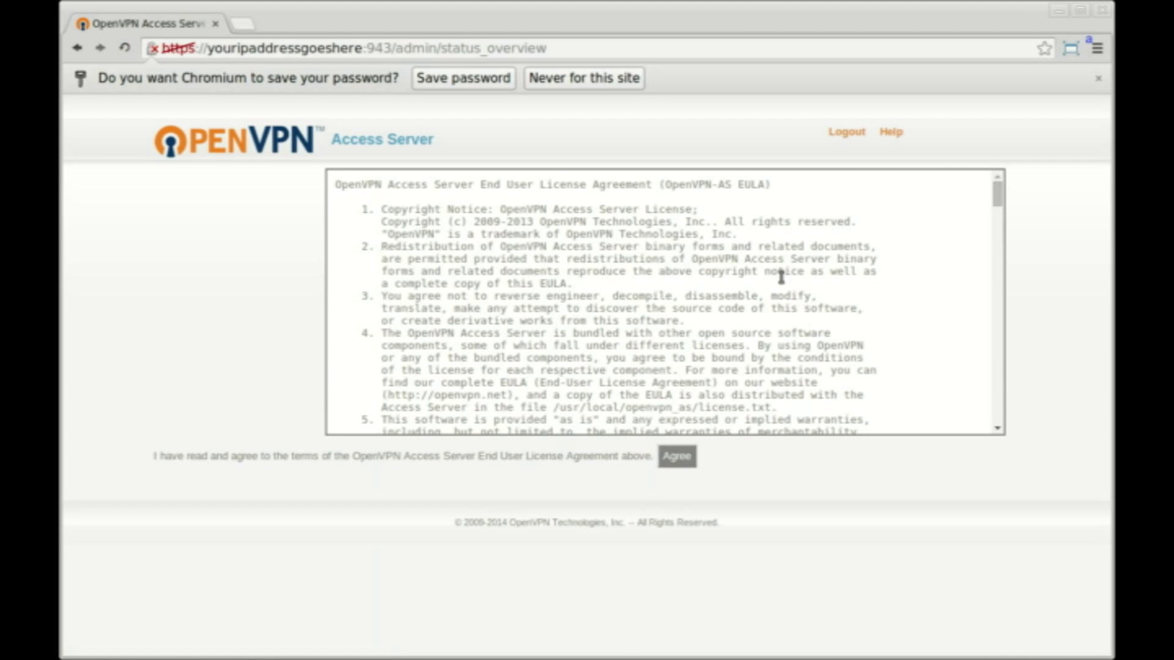
left_click_drag(997, 191, 997, 418)
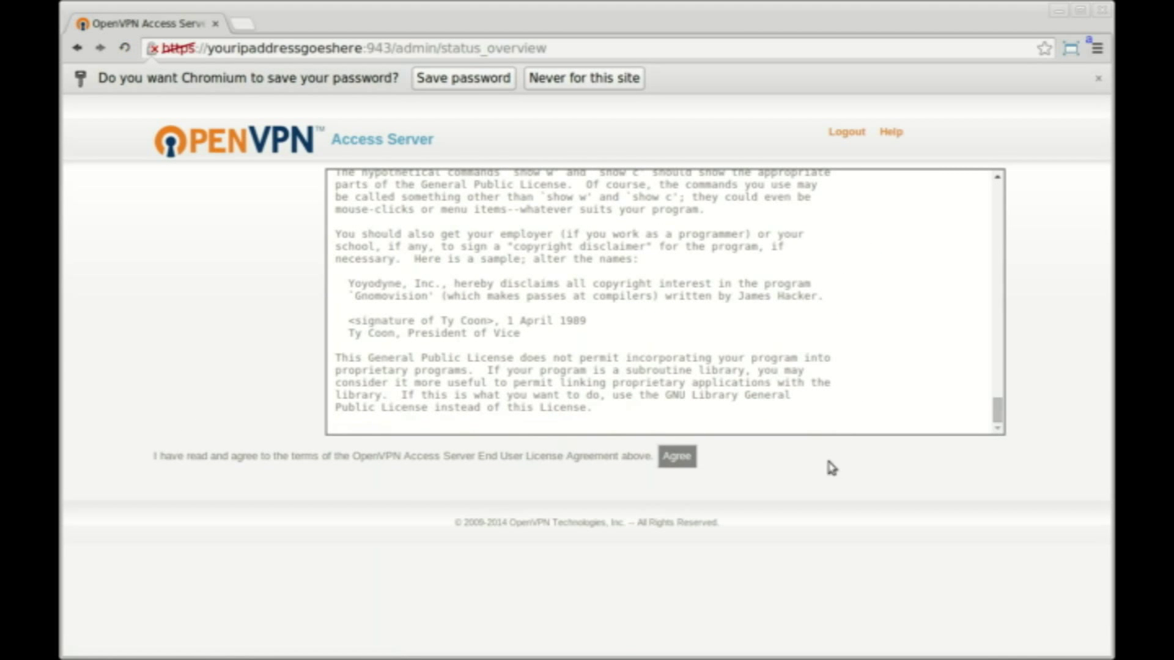
left_click(679, 456)
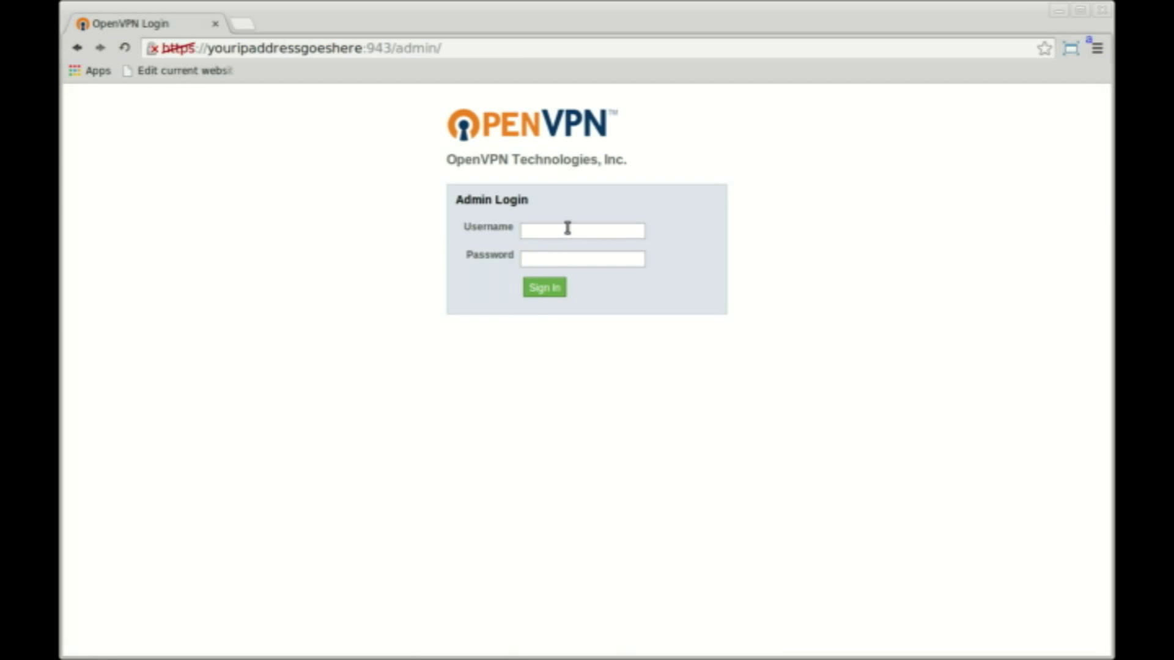
Step: Sign in again as openvpn and check that Server Status shows ON
left_click(567, 228)
type("openvpn")
left_click(554, 257)
type("p")
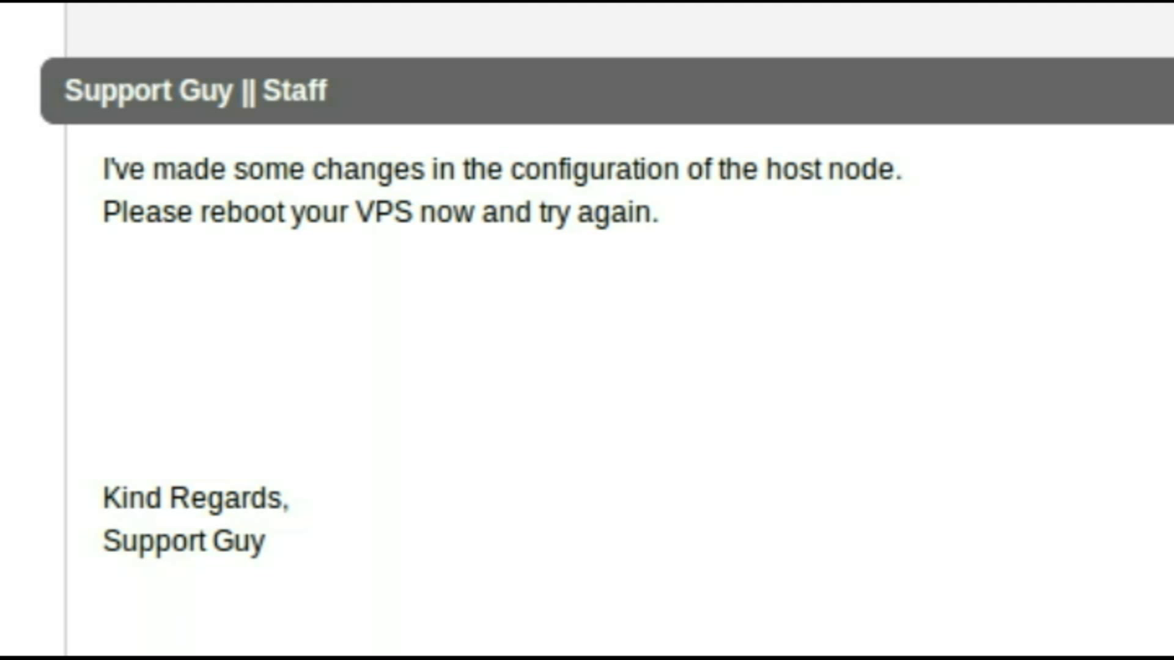
left_click(566, 466)
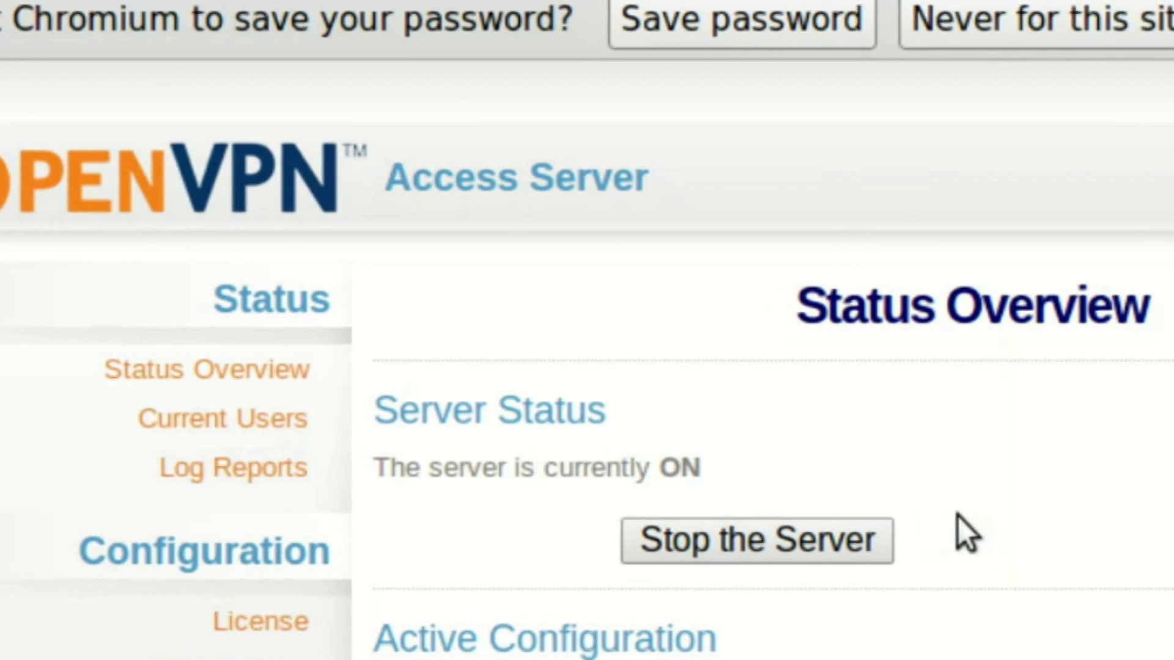